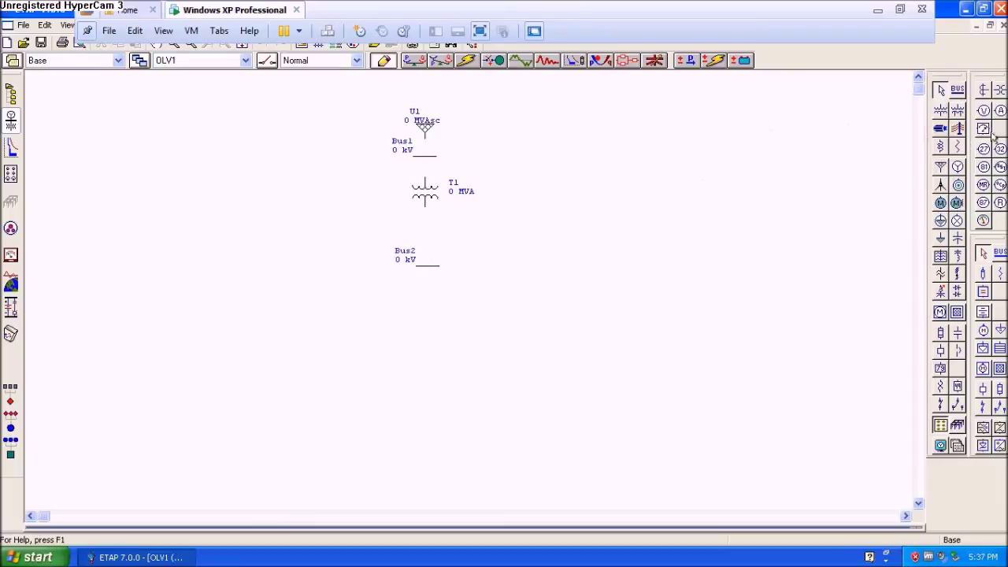
# Add an overcurrent relay, a current transformer and a high-voltage circuit breaker in the empty area beside the one-line diagram
pyautogui.click(999, 167)
pyautogui.click(713, 170)
pyautogui.click(982, 89)
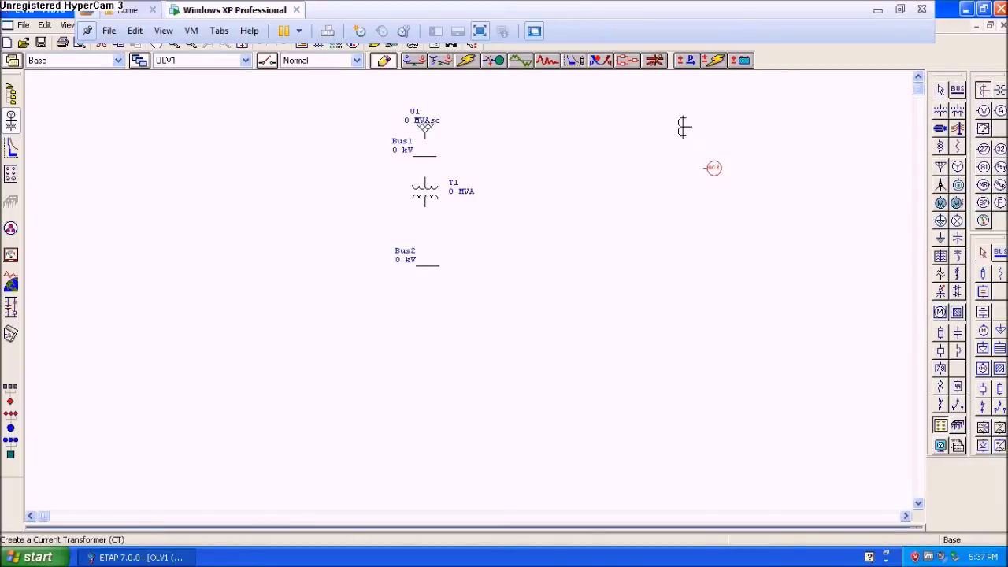
pyautogui.click(676, 122)
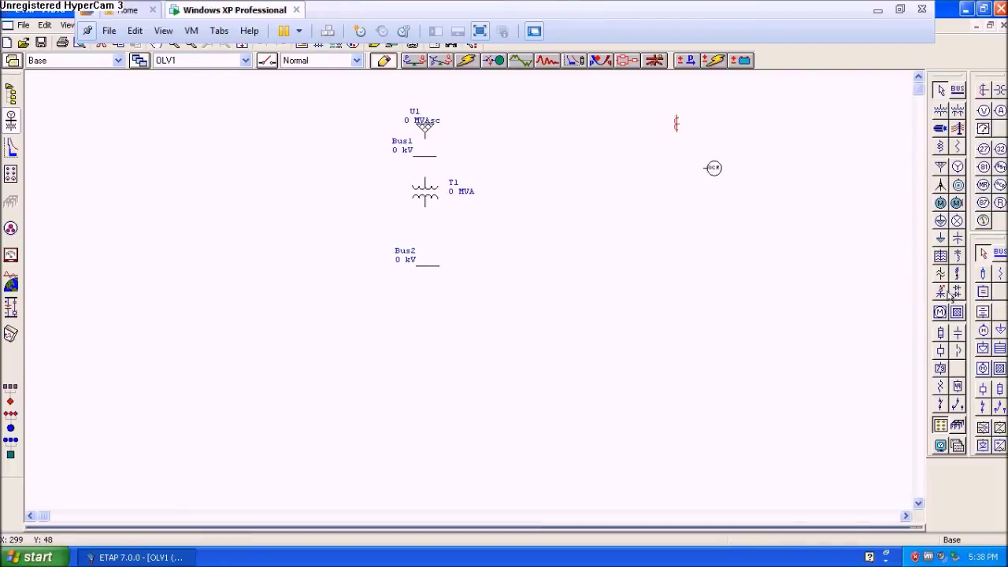
pyautogui.click(939, 352)
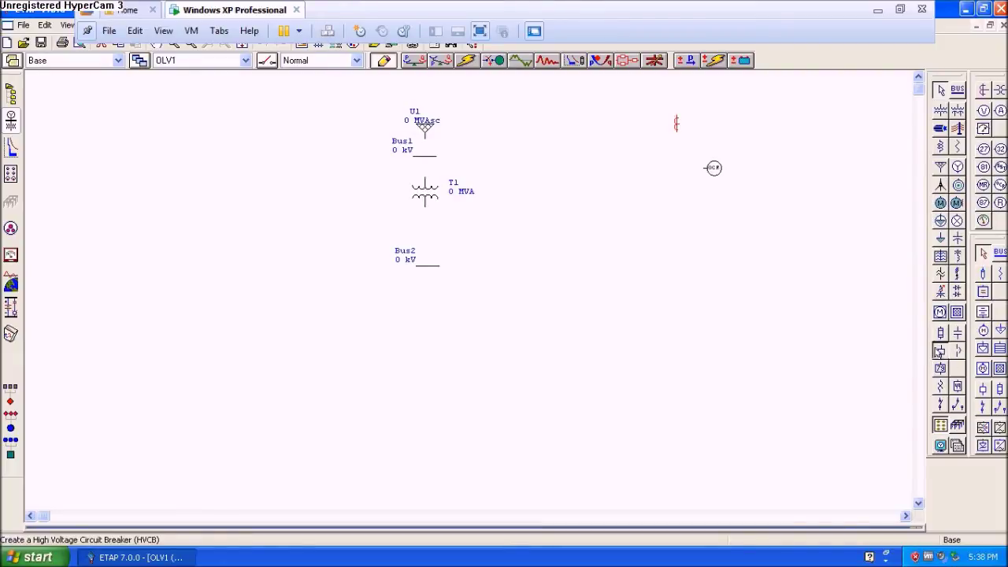
pyautogui.click(662, 170)
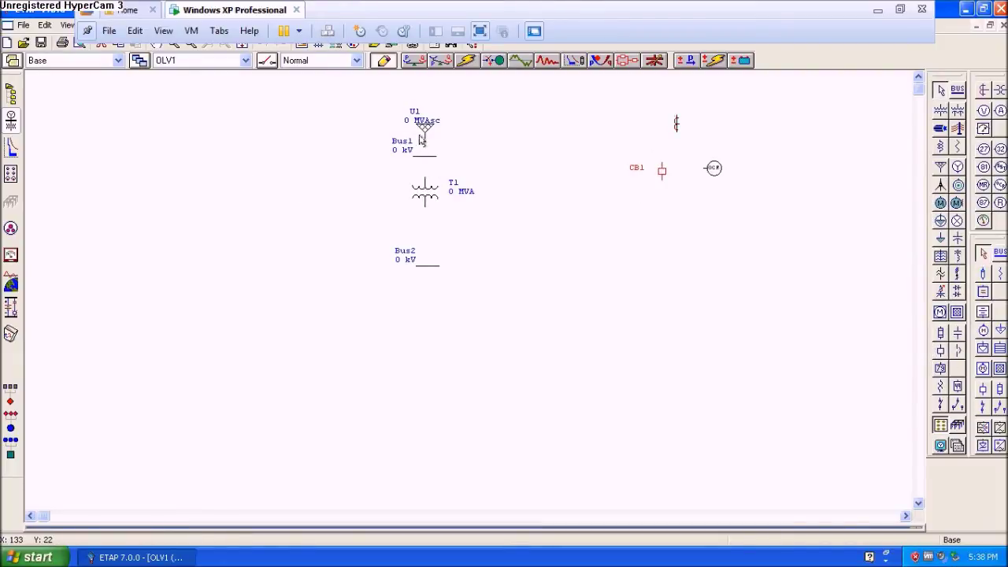
# Connect grid U1, Bus1, transformer T1 and Bus2 in series, and insert breaker CB1 in the line between T1 and Bus2
pyautogui.moveTo(425, 139); pyautogui.dragTo(425, 157)
pyautogui.moveTo(423, 208); pyautogui.dragTo(428, 266)
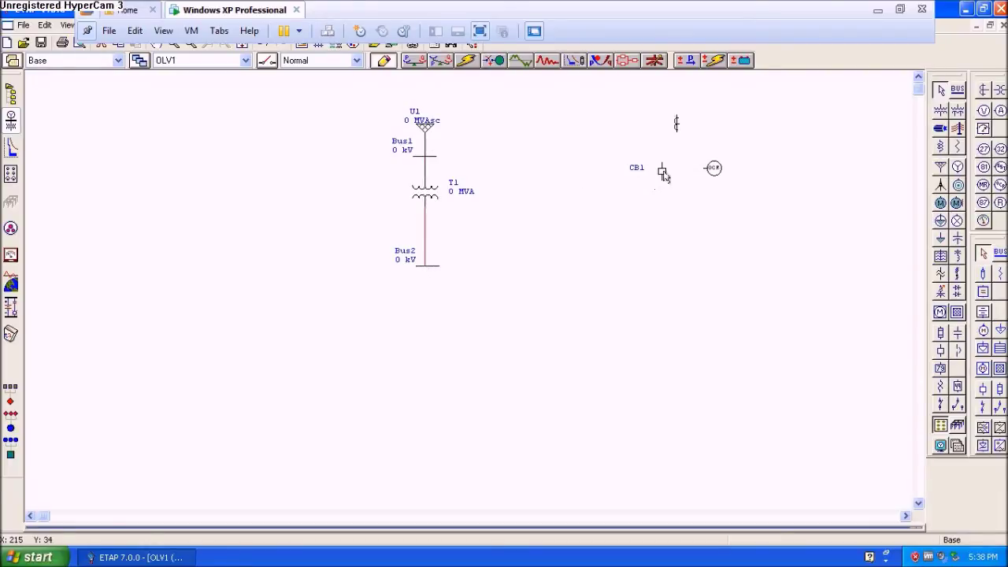
pyautogui.moveTo(662, 175); pyautogui.dragTo(425, 243)
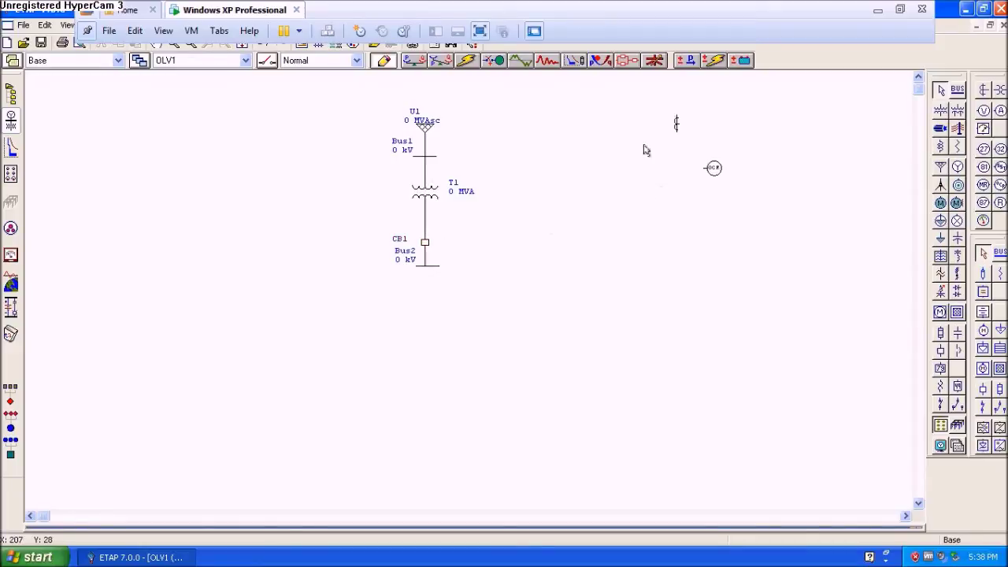
# Insert the current transformer in the line between T1 and CB1 and connect the overcurrent relay to it, without selecting a project library
pyautogui.click(677, 125)
pyautogui.moveTo(677, 130); pyautogui.dragTo(620, 153)
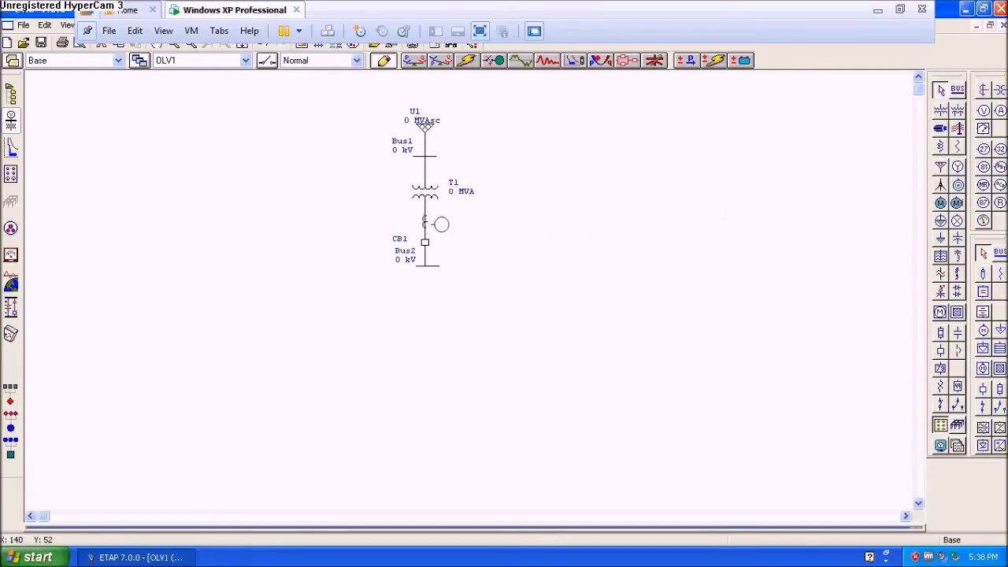
pyautogui.click(462, 222)
pyautogui.moveTo(451, 222); pyautogui.dragTo(426, 222)
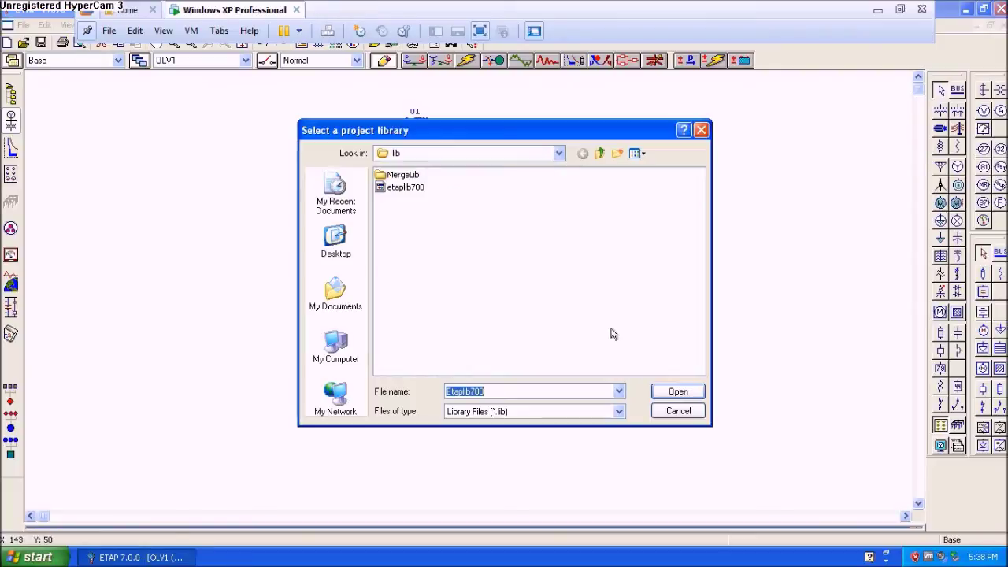
pyautogui.click(666, 408)
pyautogui.click(524, 297)
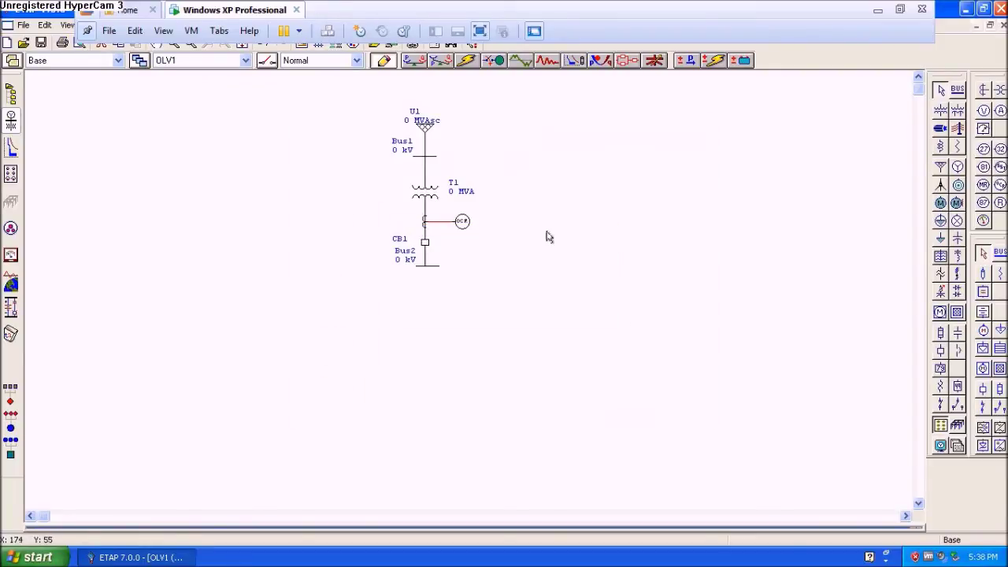
pyautogui.click(308, 174)
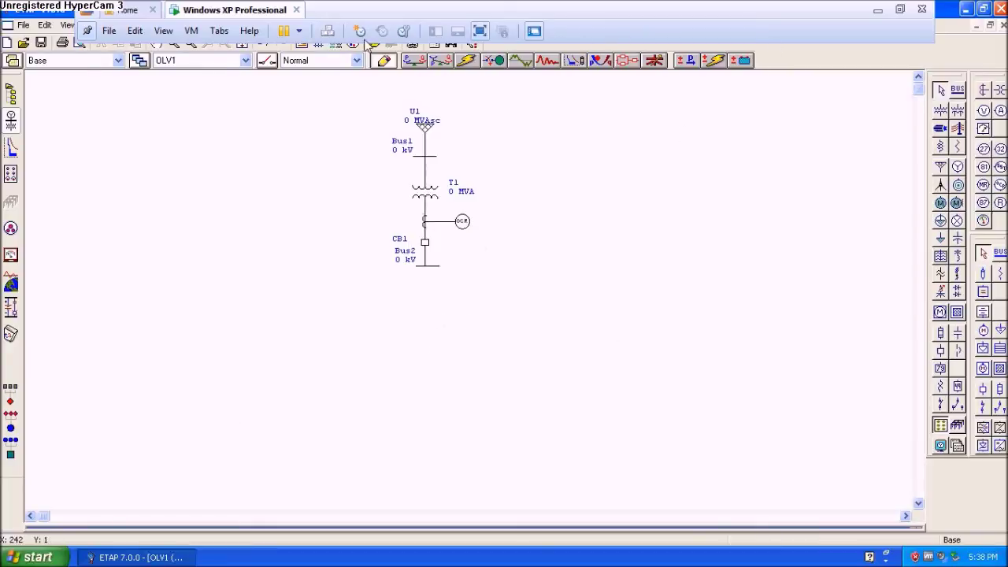
pyautogui.click(480, 31)
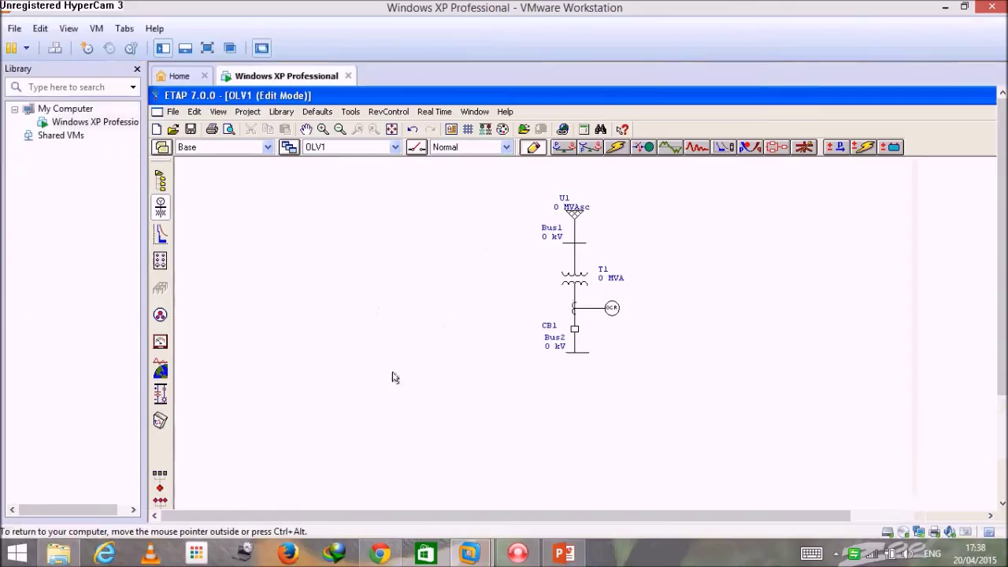
pyautogui.click(498, 556)
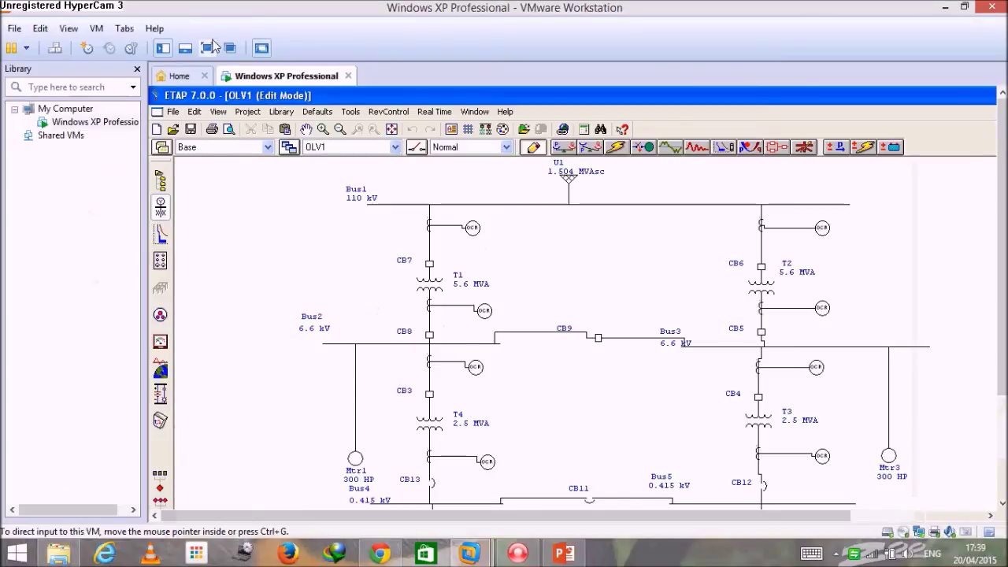
pyautogui.hotkey('ctrl', 'alt', 'Return')
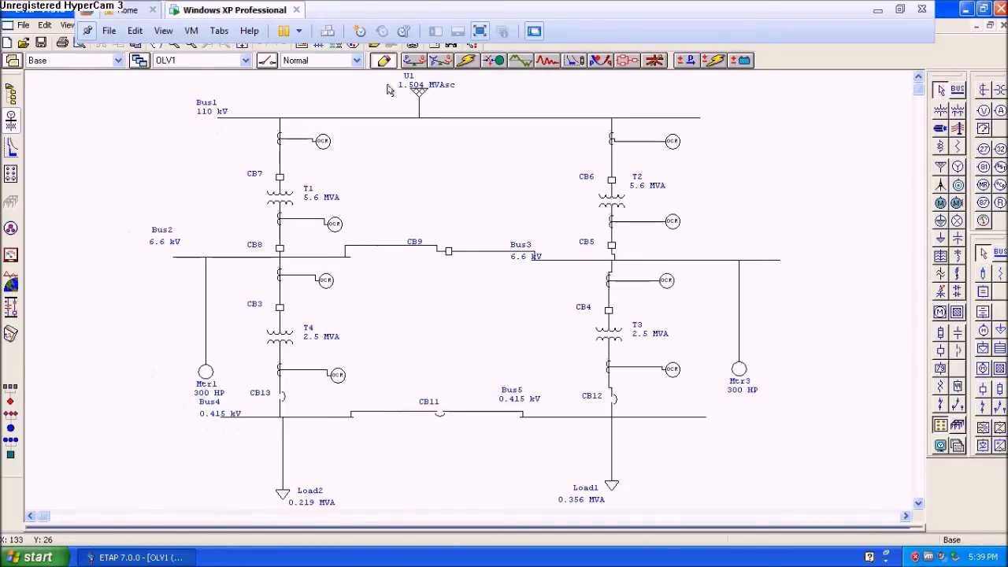
# Run a load flow analysis on the complete network and return the one-line diagram to edit mode
pyautogui.click(412, 61)
pyautogui.click(995, 92)
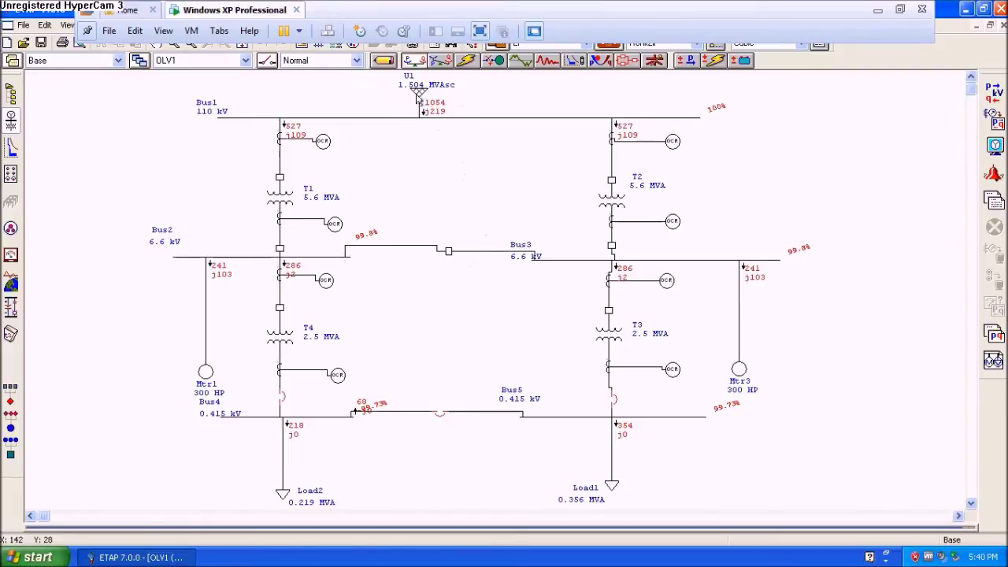
pyautogui.click(383, 60)
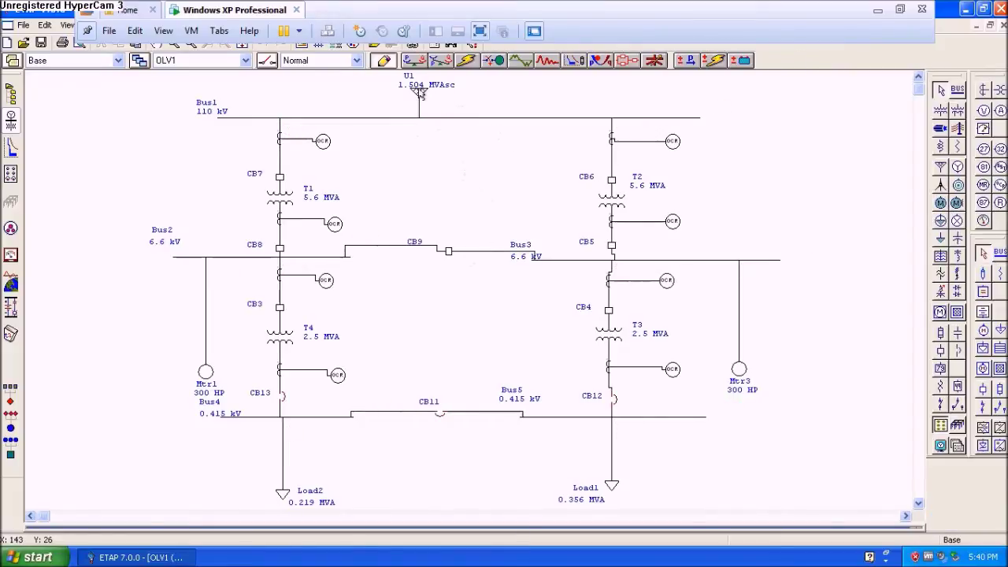
# Examine the rated voltage, operating values and short-circuit ratings of power grid U1
pyautogui.doubleClick(420, 90)
pyautogui.click(375, 129)
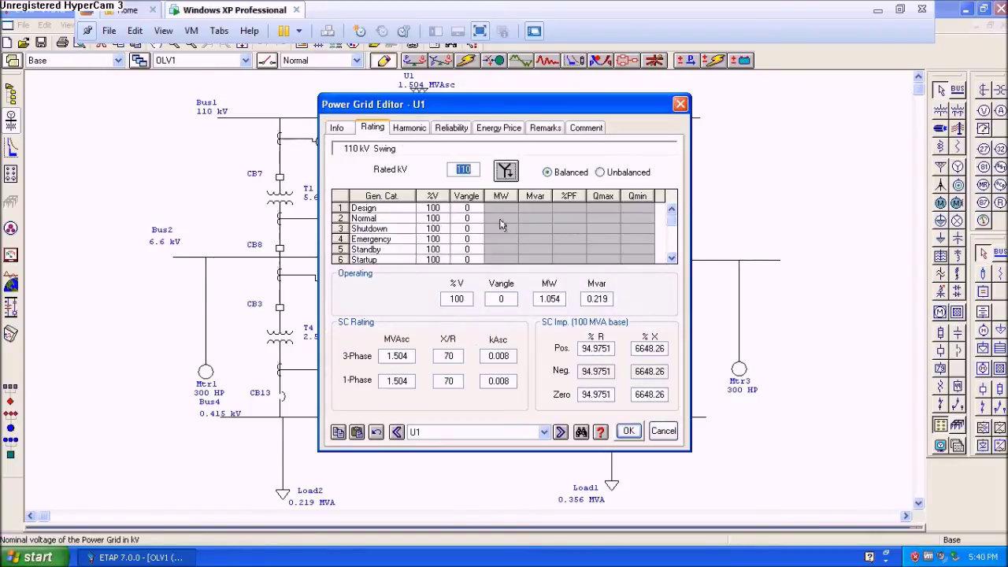
pyautogui.click(678, 105)
# Review the rating, phase voltage and general info, including the nominal kV, of Bus1
pyautogui.doubleClick(371, 118)
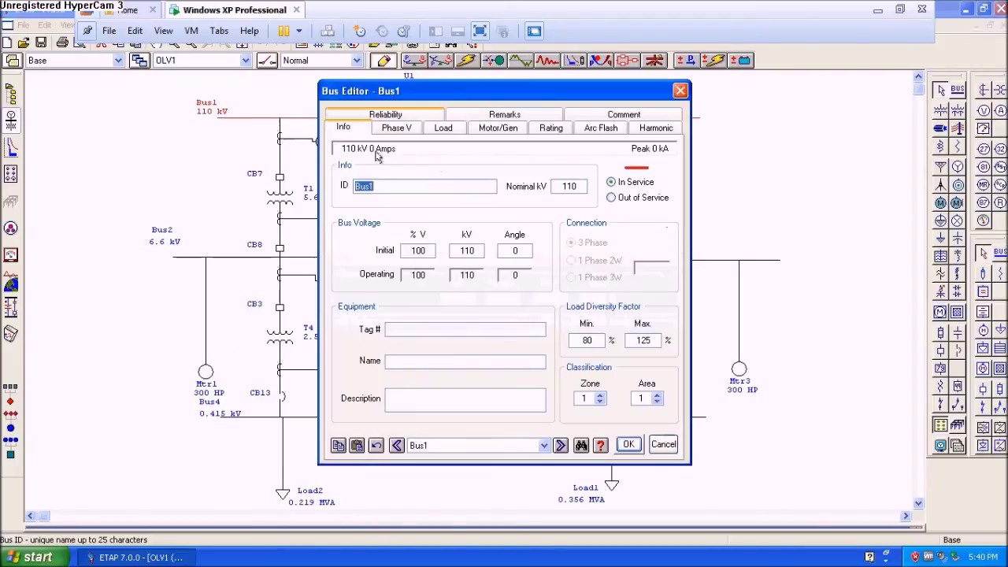
pyautogui.click(549, 128)
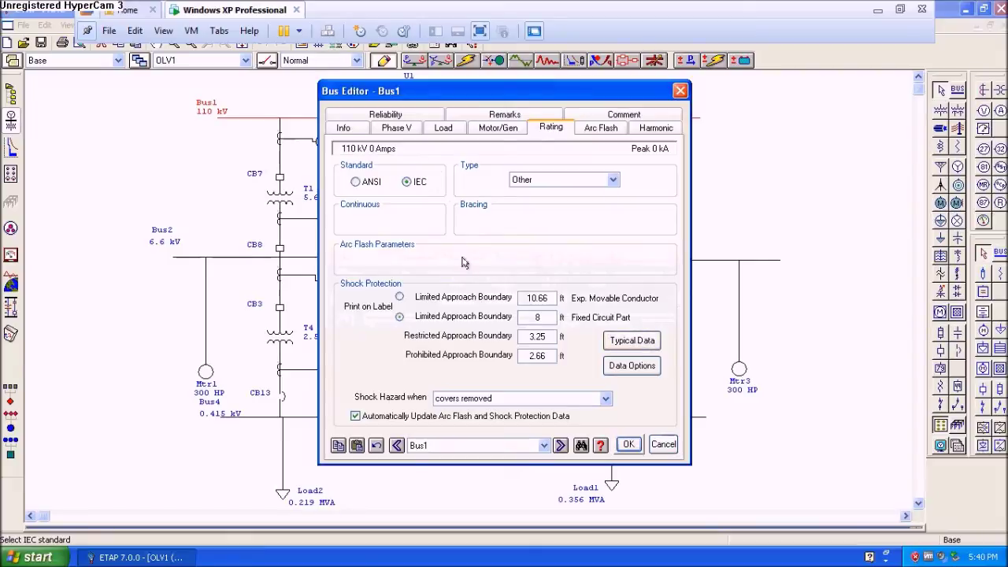
pyautogui.click(396, 128)
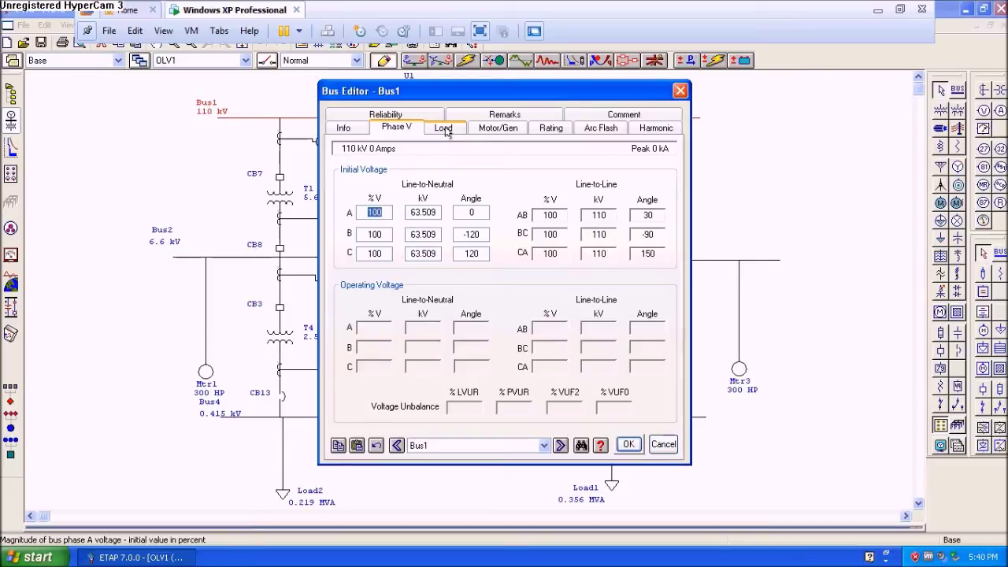
pyautogui.click(338, 129)
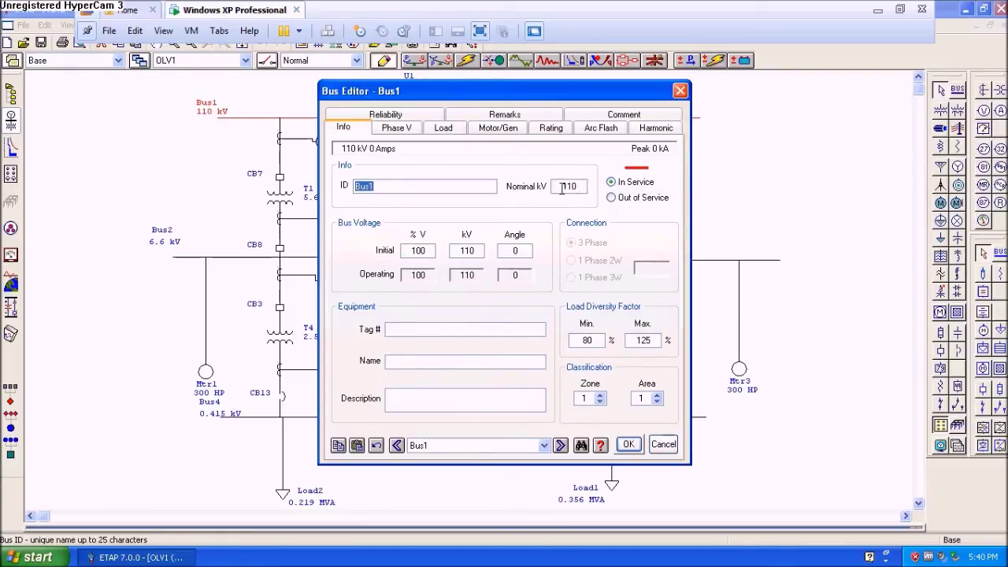
pyautogui.click(629, 445)
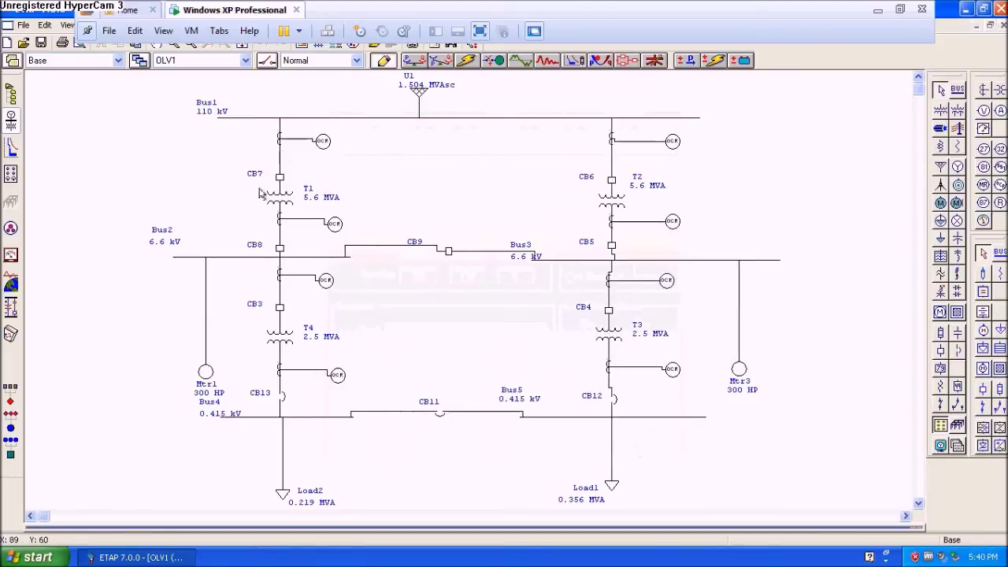
# Assign the ABB IMPRS library model to Relay9, using an Extremely Inverse overcurrent curve with Instantaneous protection enabled
pyautogui.doubleClick(322, 142)
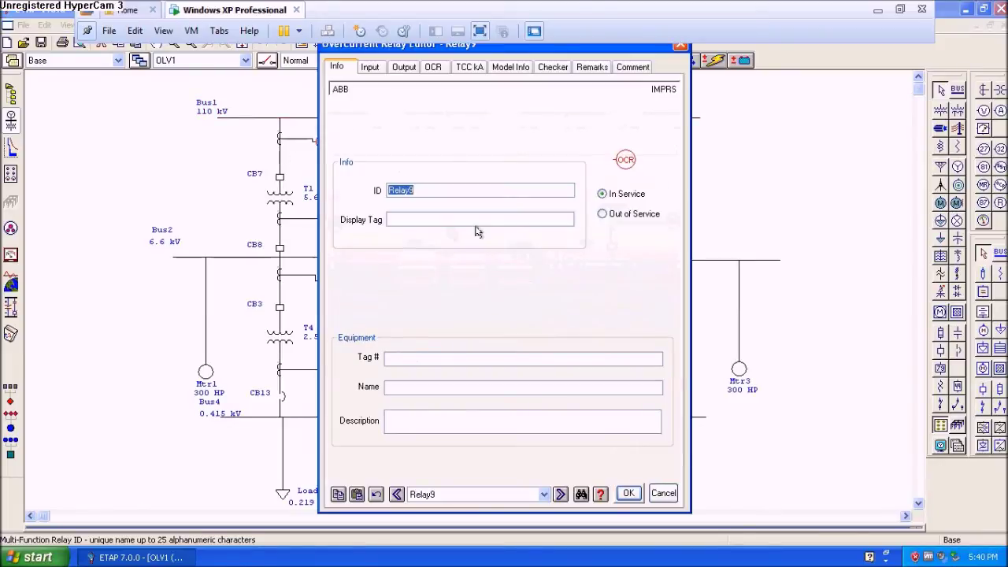
pyautogui.click(434, 69)
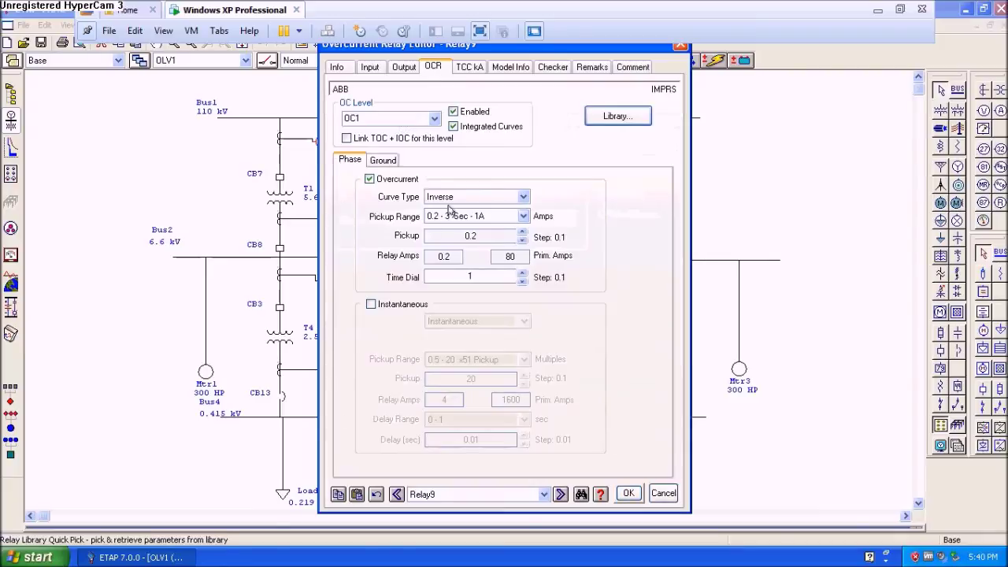
pyautogui.click(618, 117)
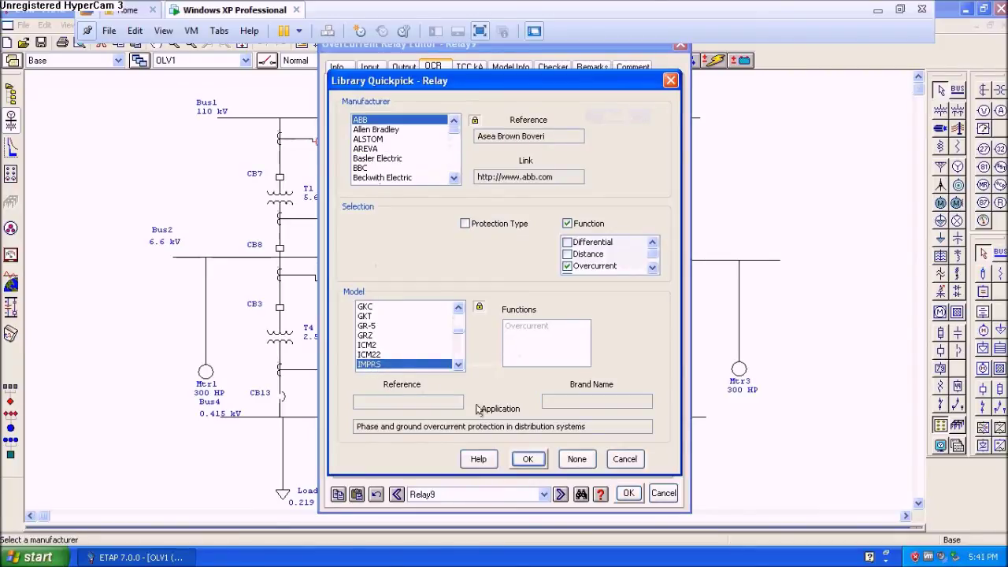
pyautogui.click(527, 460)
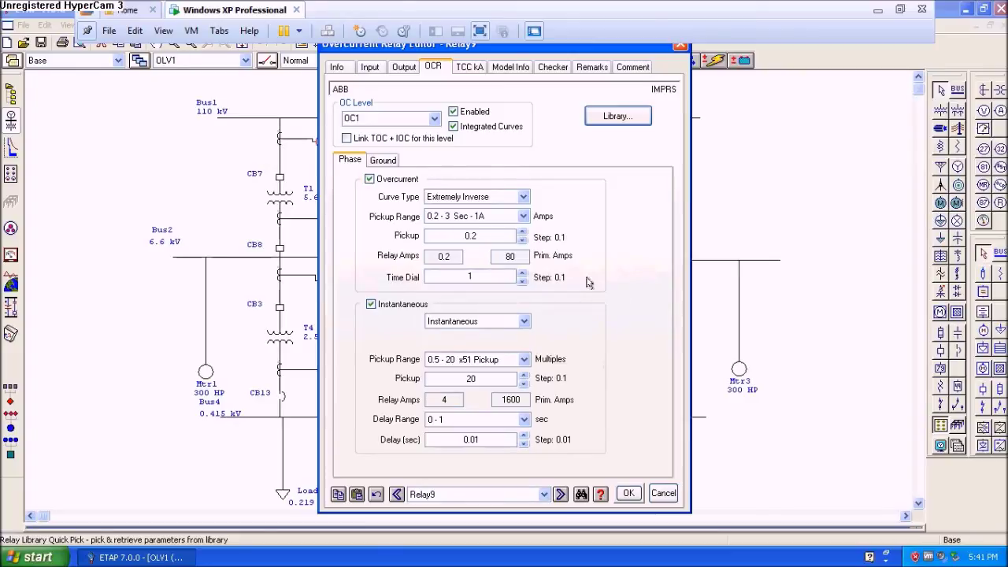
pyautogui.click(630, 494)
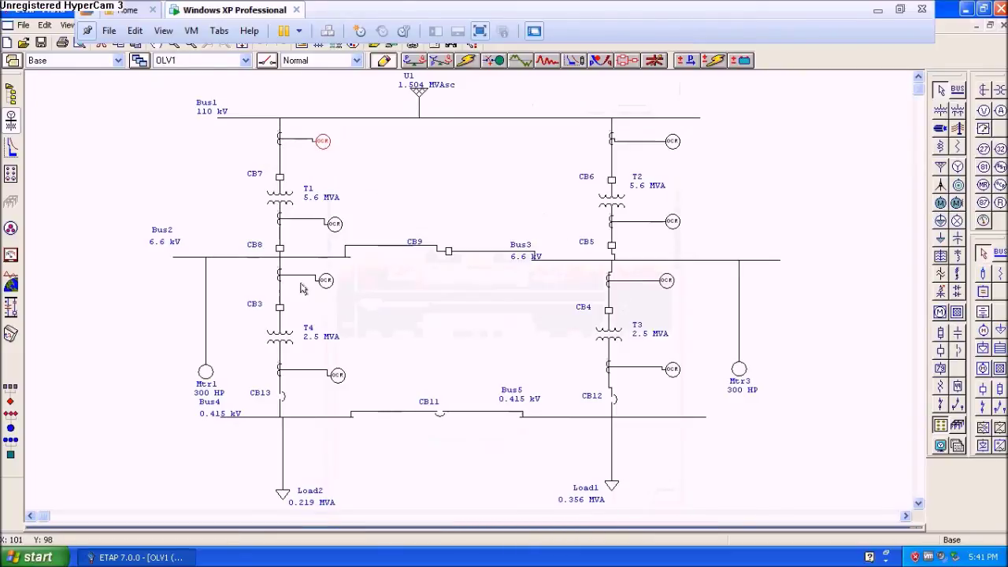
# Check the ratio, class designation and burden of the current transformer above breaker CB7
pyautogui.doubleClick(280, 140)
pyautogui.click(372, 150)
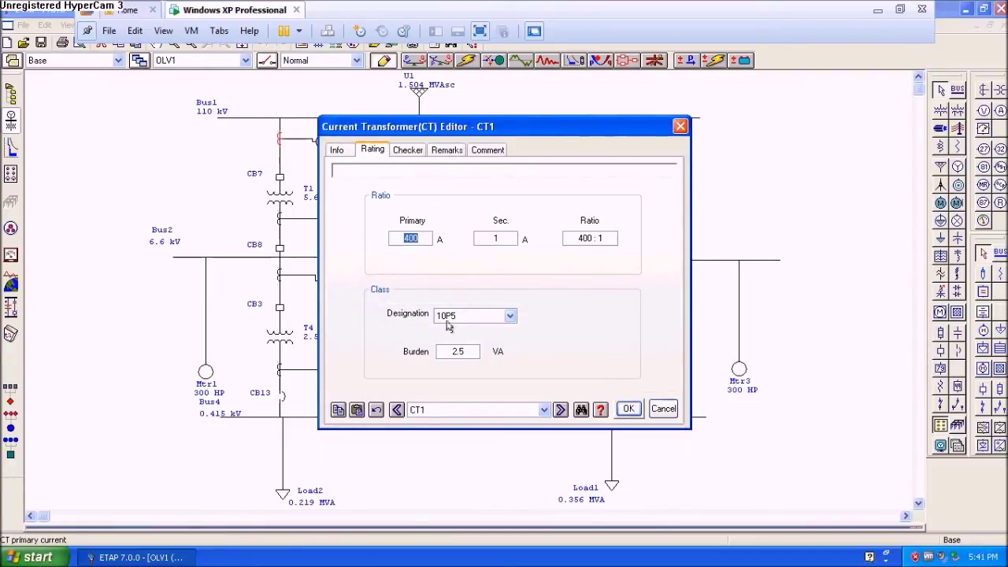
pyautogui.click(630, 409)
# Check the standard, rated voltage, rated current and breaking ratings of high-voltage circuit breaker CB7
pyautogui.doubleClick(278, 179)
pyautogui.click(371, 111)
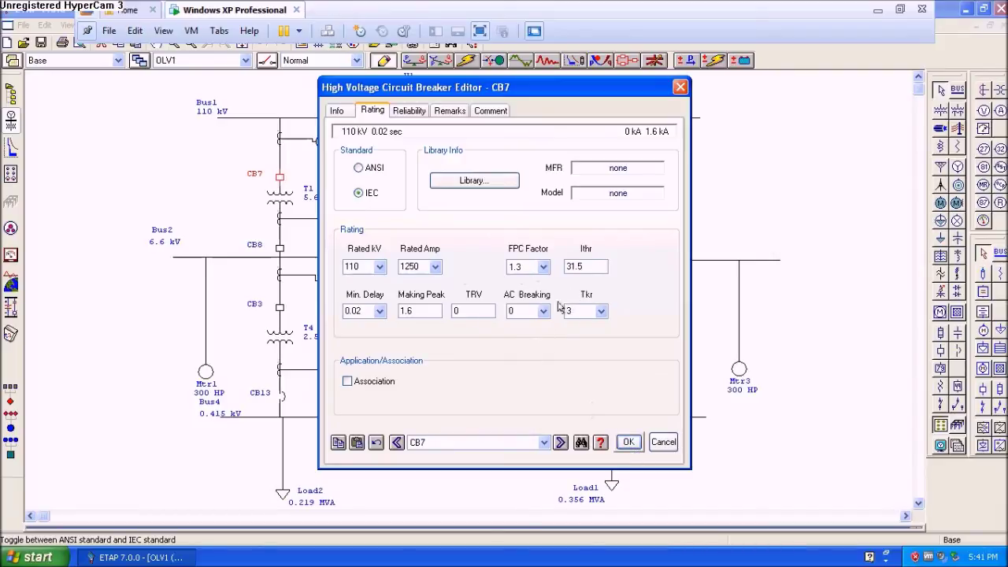
pyautogui.click(626, 444)
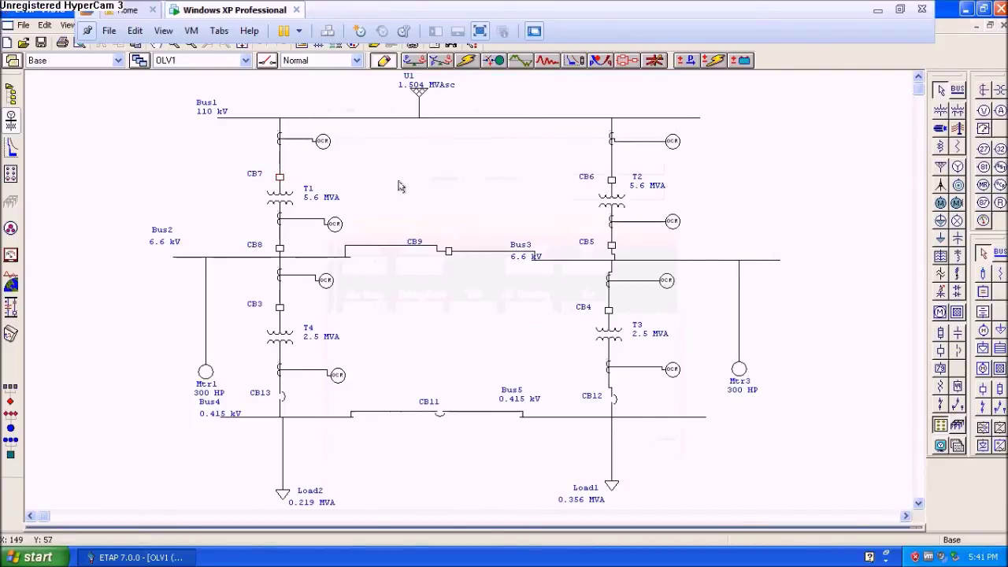
# Run the three-phase device duty short-circuit analysis with the output report named Untitled
pyautogui.click(467, 60)
pyautogui.click(1002, 118)
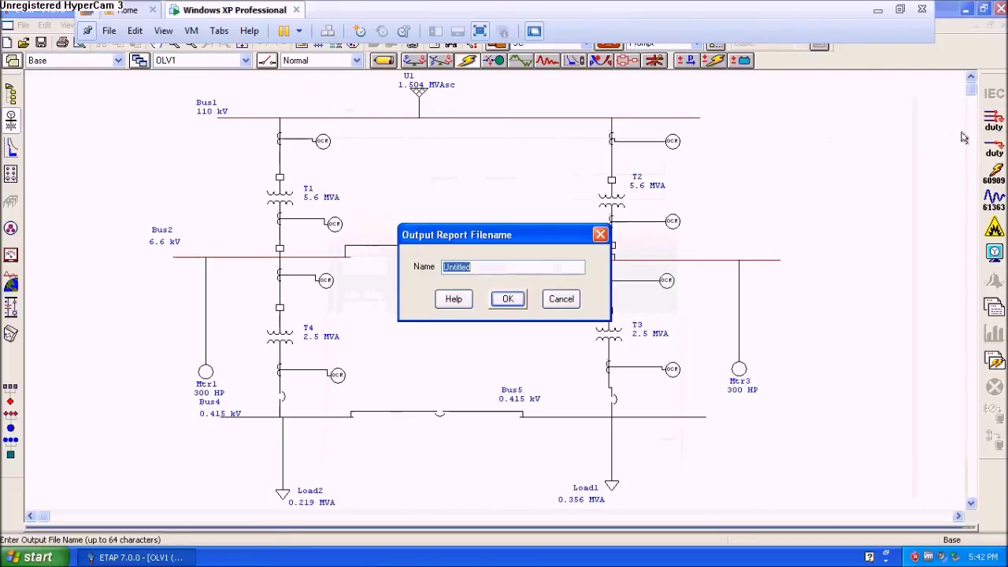
pyautogui.click(508, 299)
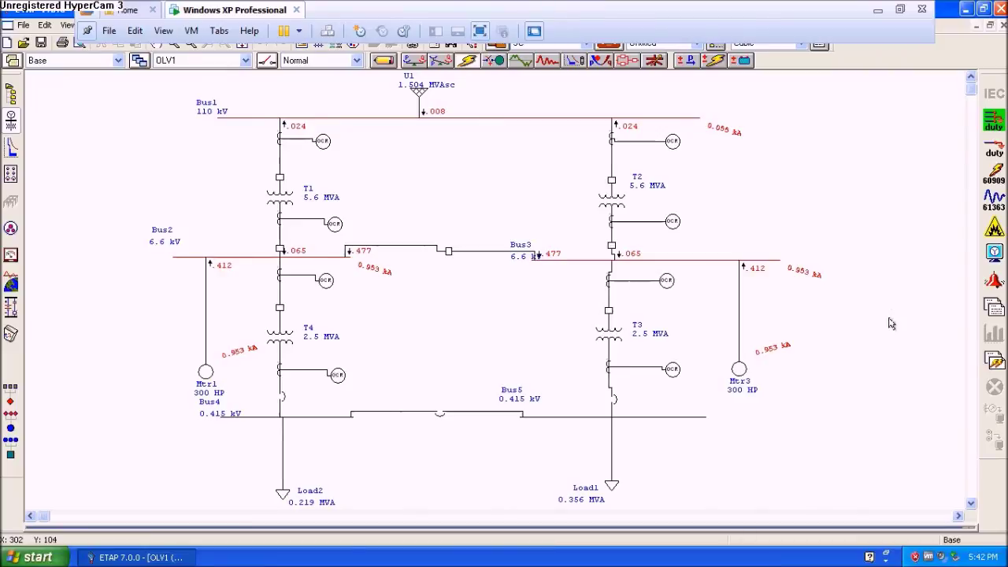
# In Star protective device coordination mode, insert a fault on the line just below transformer T4
pyautogui.click(578, 61)
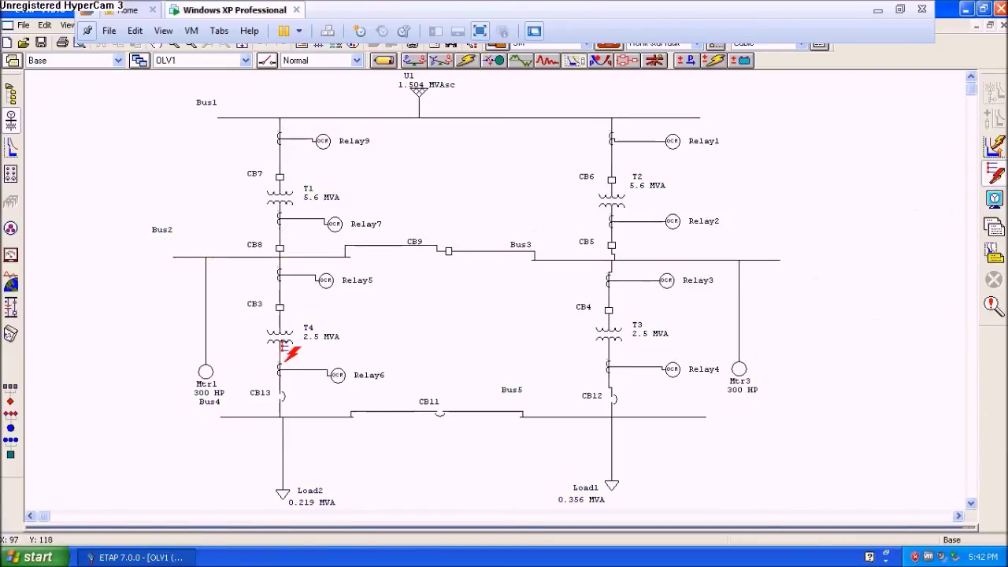
pyautogui.click(287, 355)
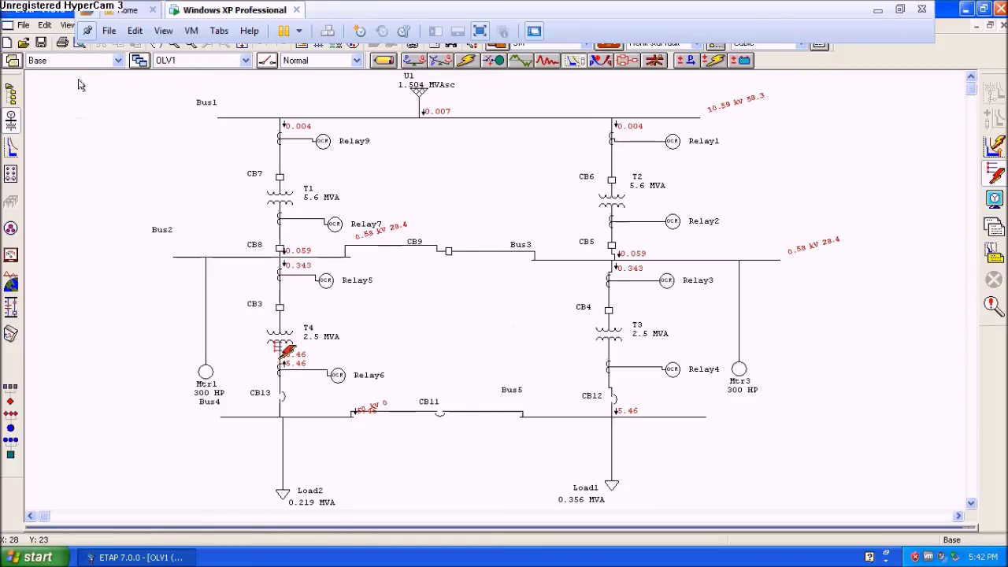
# Select the entire one-line diagram and create a new Star view of its time-current curves from it
pyautogui.moveTo(109, 72); pyautogui.dragTo(819, 431)
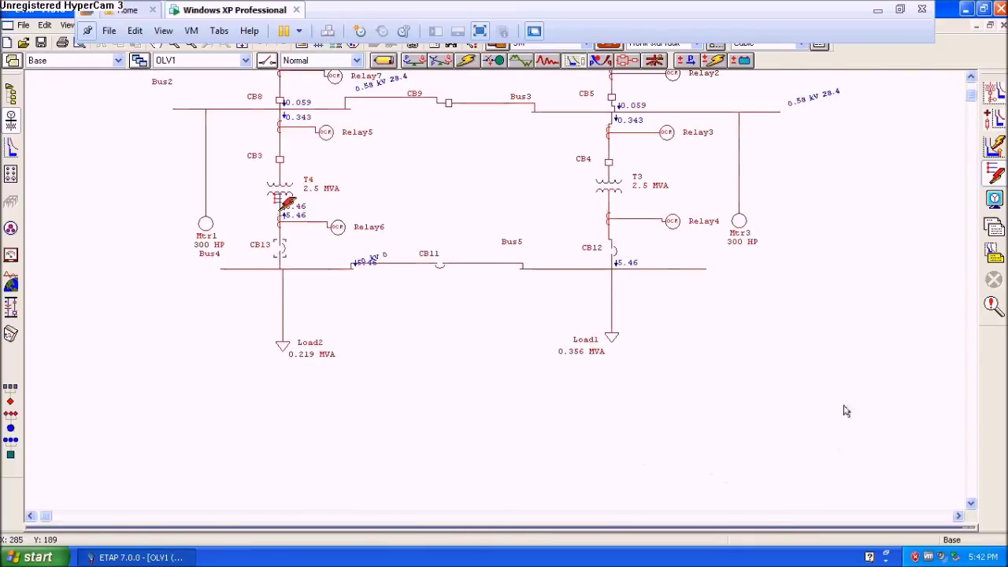
pyautogui.scroll(3, 802, 359)
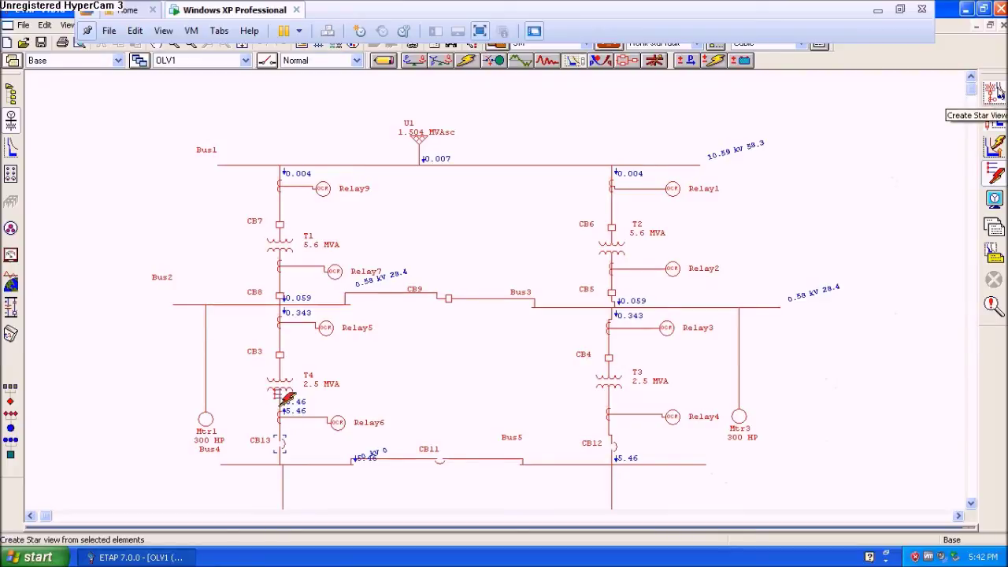
pyautogui.click(995, 92)
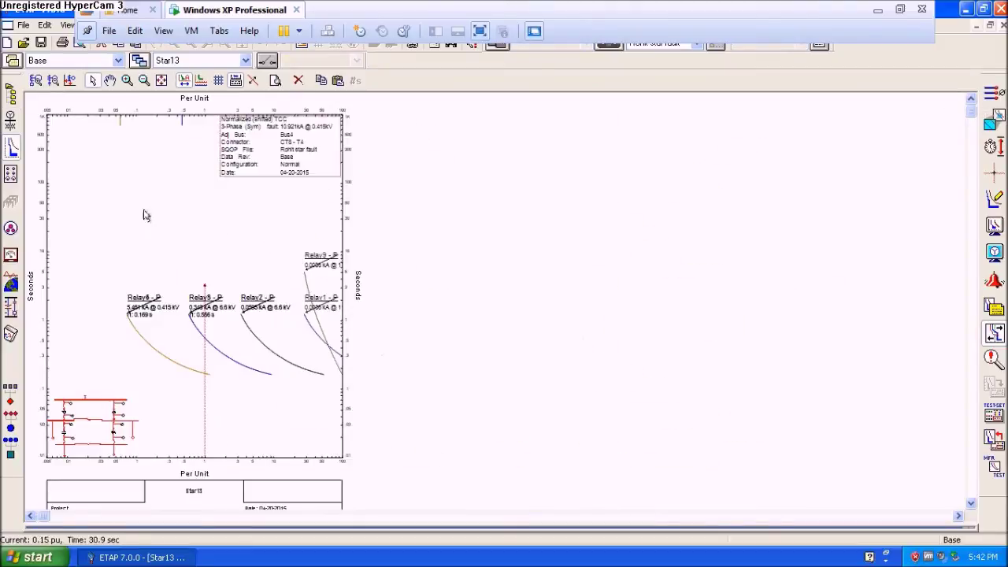
# Spread the overlapping relay labels apart on the time-current plot, in two rows above and clear of their curves
pyautogui.moveTo(126, 309); pyautogui.dragTo(70, 293)
pyautogui.moveTo(191, 300); pyautogui.dragTo(143, 240)
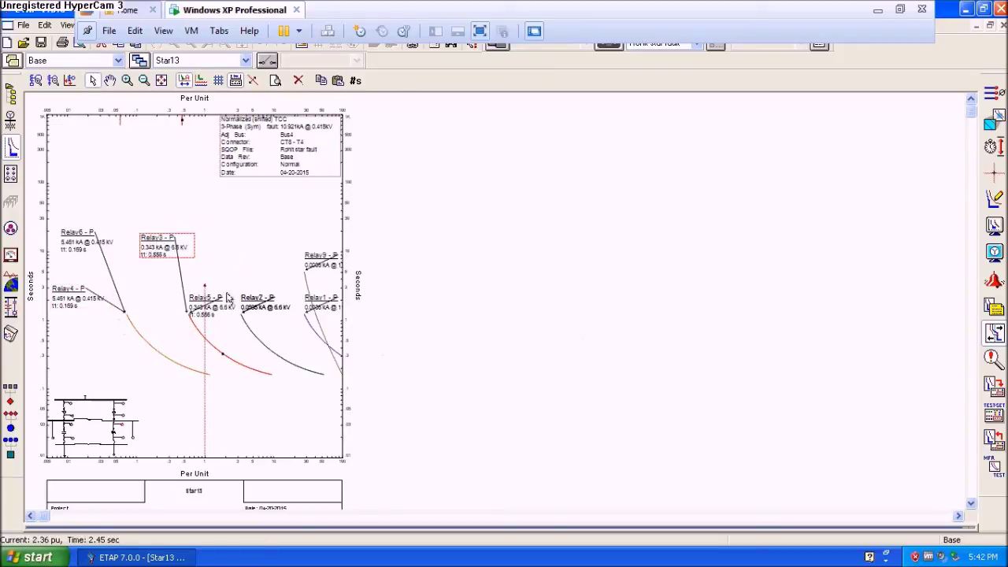
pyautogui.moveTo(197, 301); pyautogui.dragTo(144, 283)
pyautogui.moveTo(262, 304); pyautogui.dragTo(227, 289)
pyautogui.moveTo(311, 256); pyautogui.dragTo(269, 233)
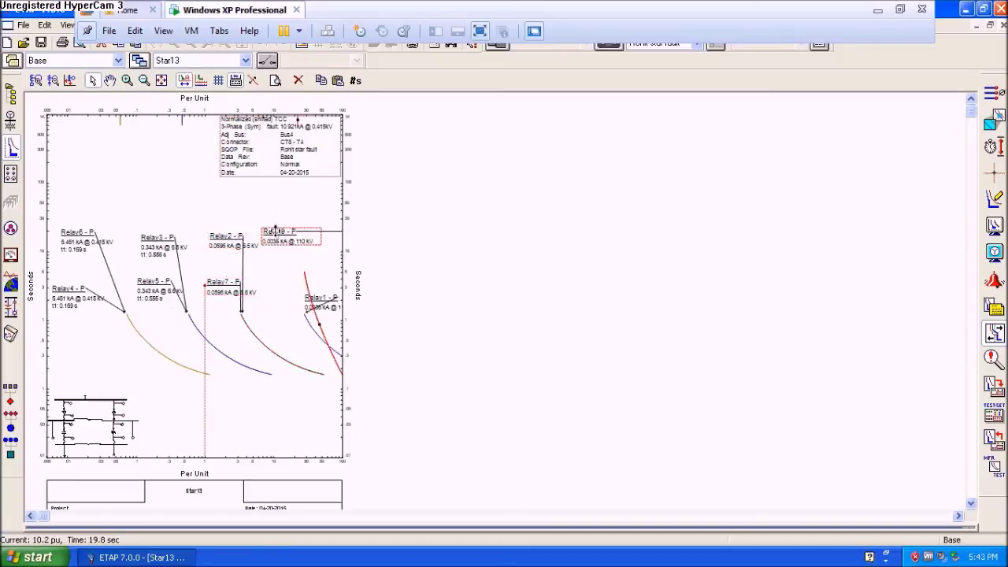
pyautogui.moveTo(309, 307); pyautogui.dragTo(270, 291)
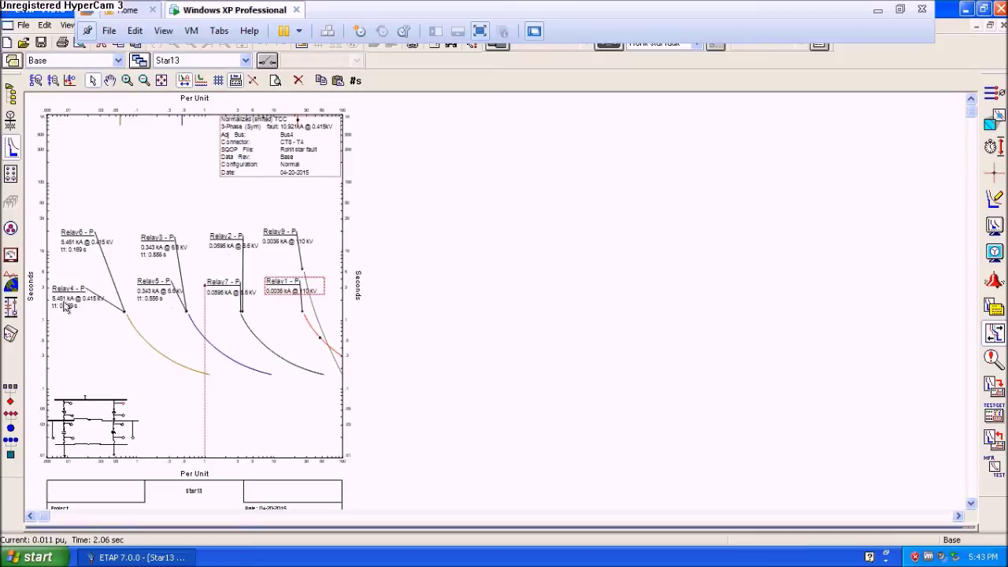
# Move the embedded one-line diagram out of the time-current plot into the blank area beside it and enlarge it to a readable size
pyautogui.moveTo(74, 312)
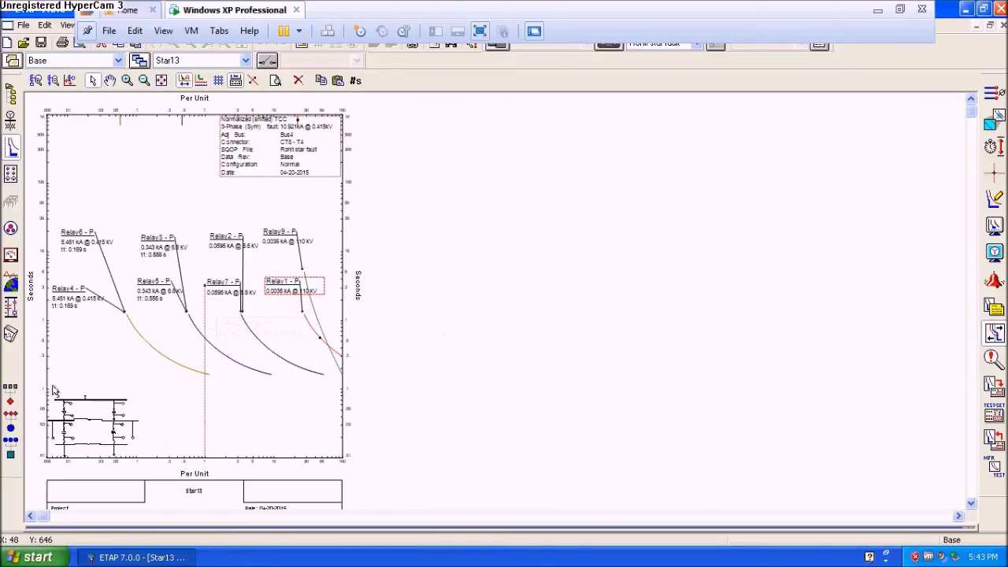
pyautogui.click(78, 404)
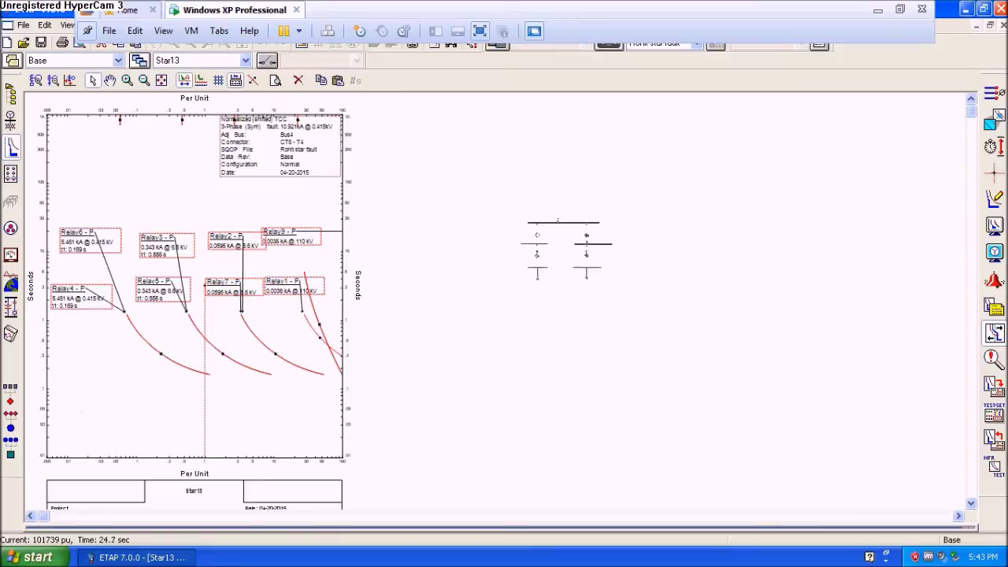
pyautogui.click(54, 141)
pyautogui.click(36, 81)
pyautogui.click(35, 81)
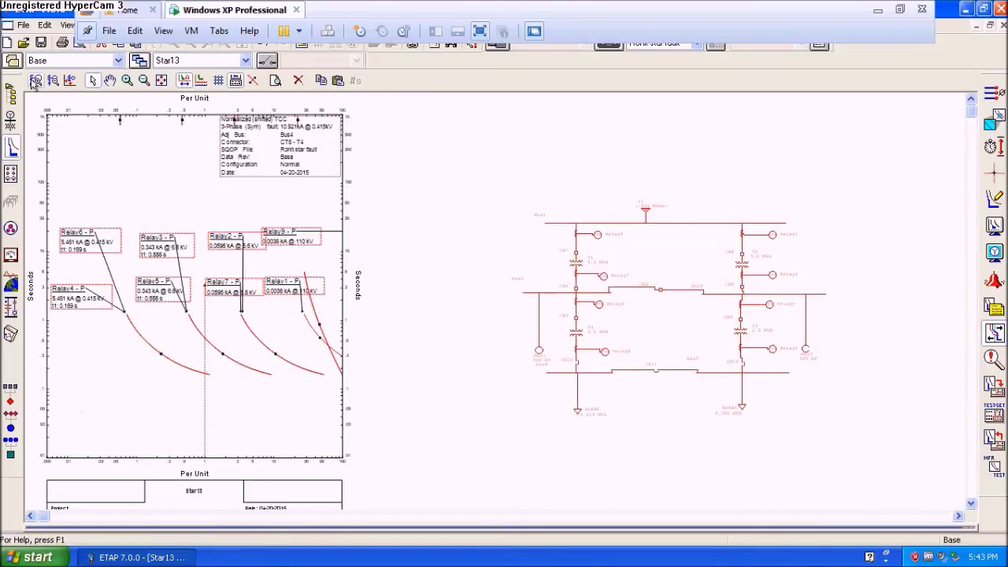
pyautogui.click(35, 81)
pyautogui.moveTo(647, 235); pyautogui.dragTo(572, 203)
pyautogui.click(36, 81)
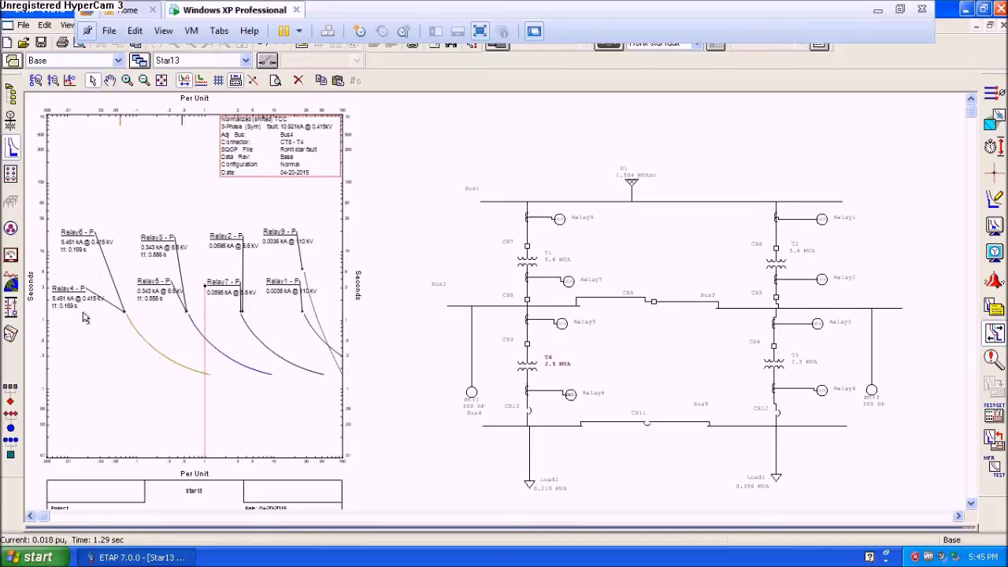
pyautogui.moveTo(204, 381)
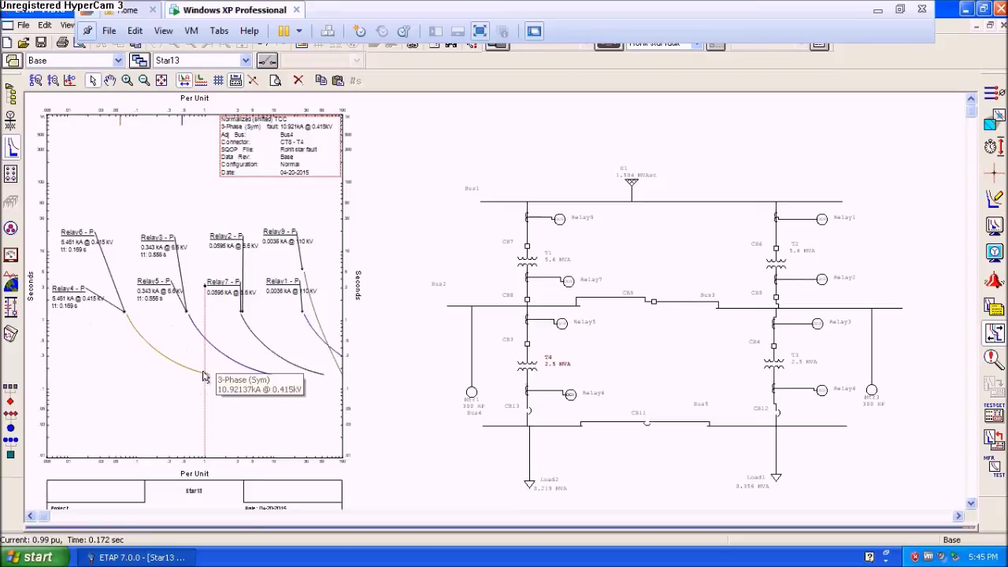